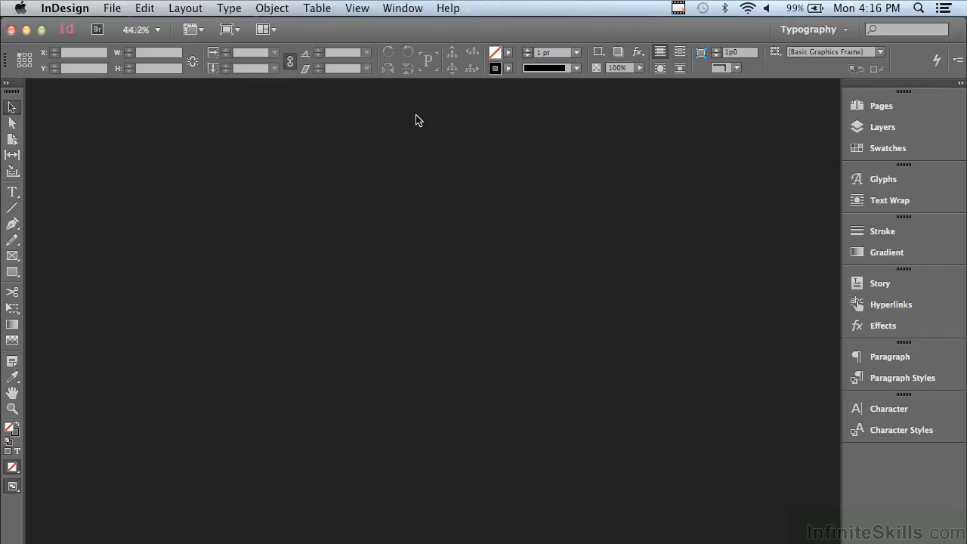
Step: Open Working with Gradients.indd from the Chapter 13 folder and show the gradient settings of the first small square
click(112, 9)
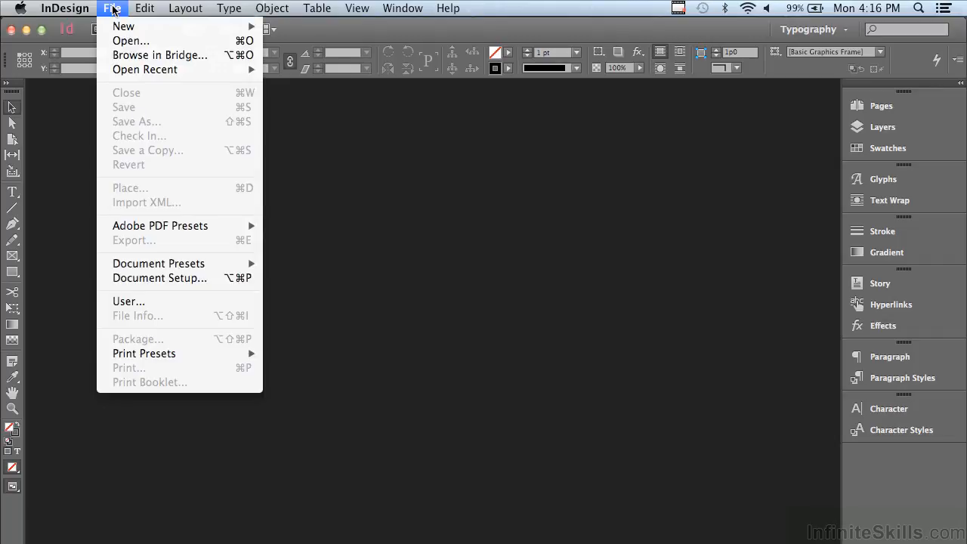
click(126, 40)
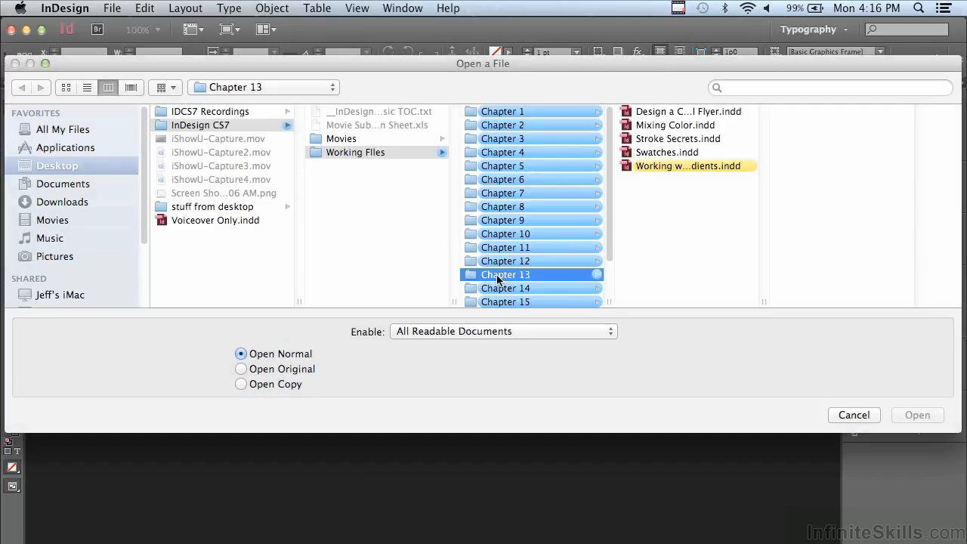
click(663, 166)
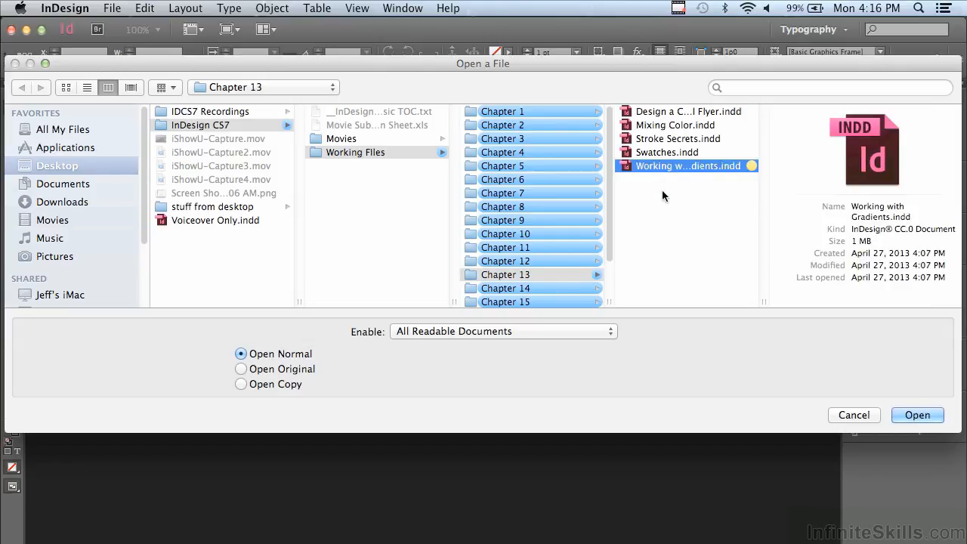
click(917, 416)
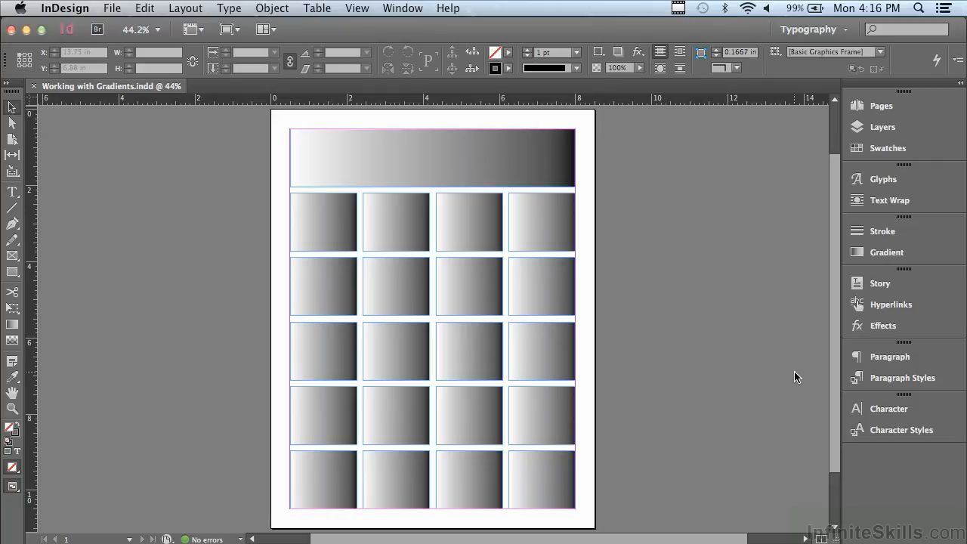
click(887, 256)
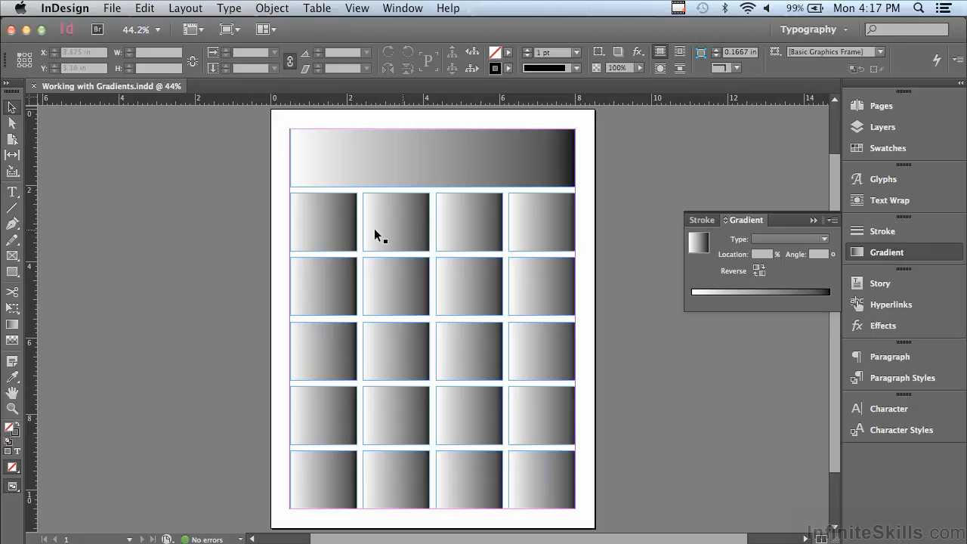
click(316, 221)
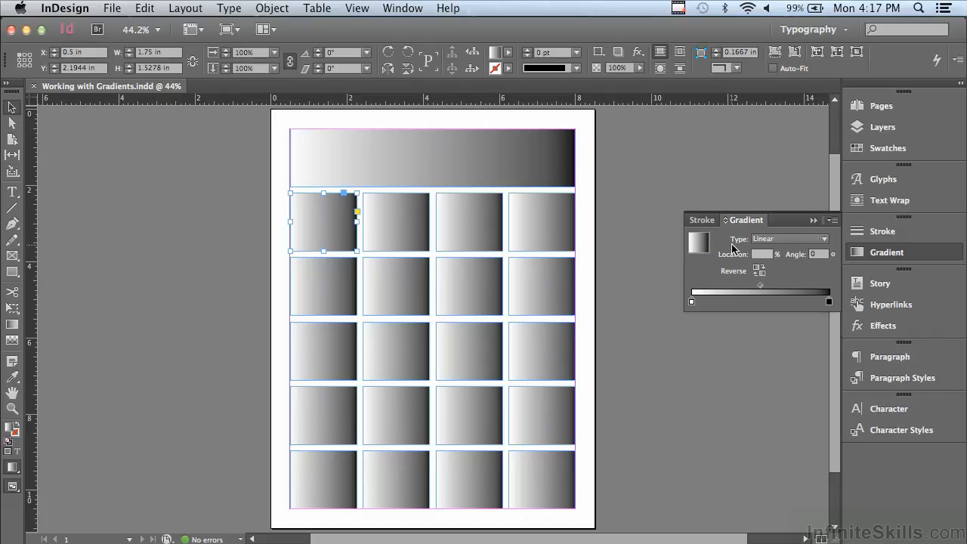
Step: Try the Radial gradient type on the first small square, and return it to Linear
click(770, 240)
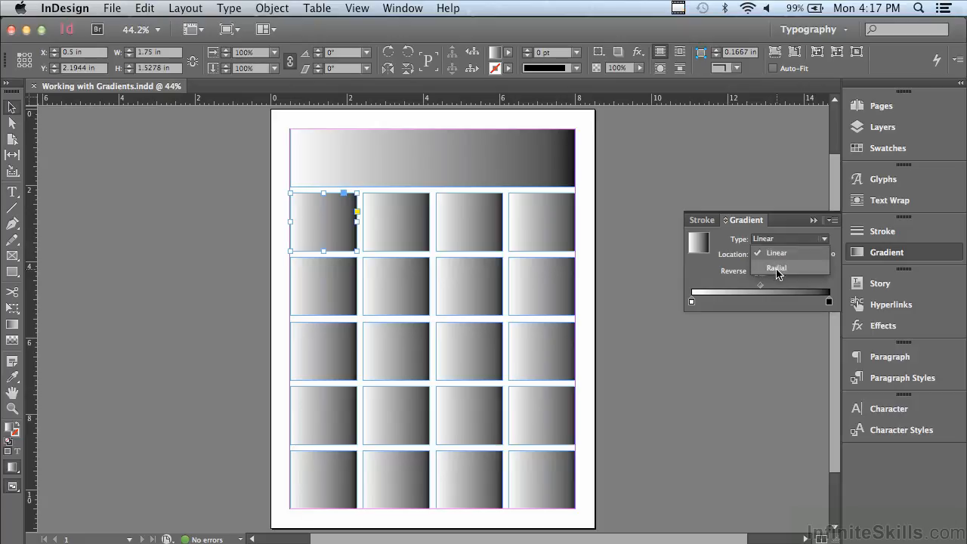
click(777, 269)
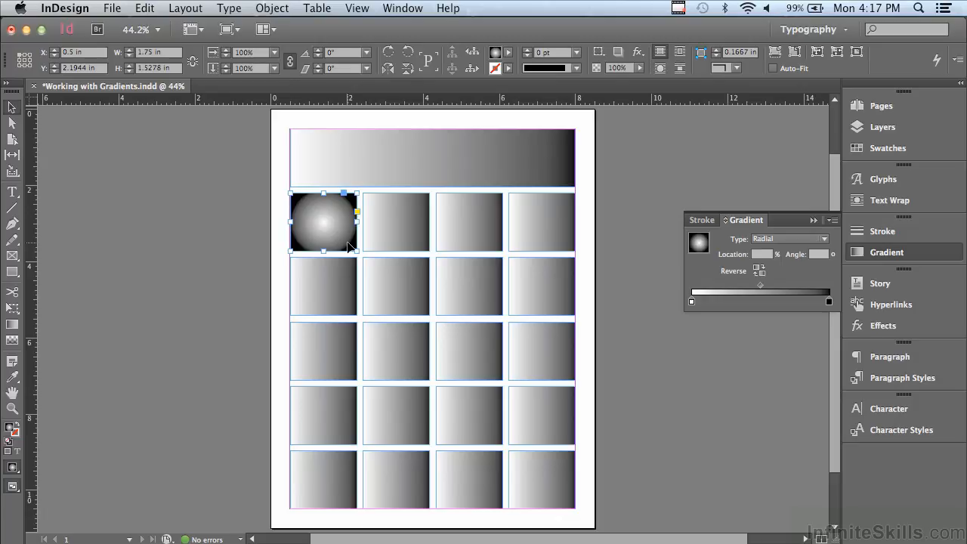
click(771, 239)
click(773, 252)
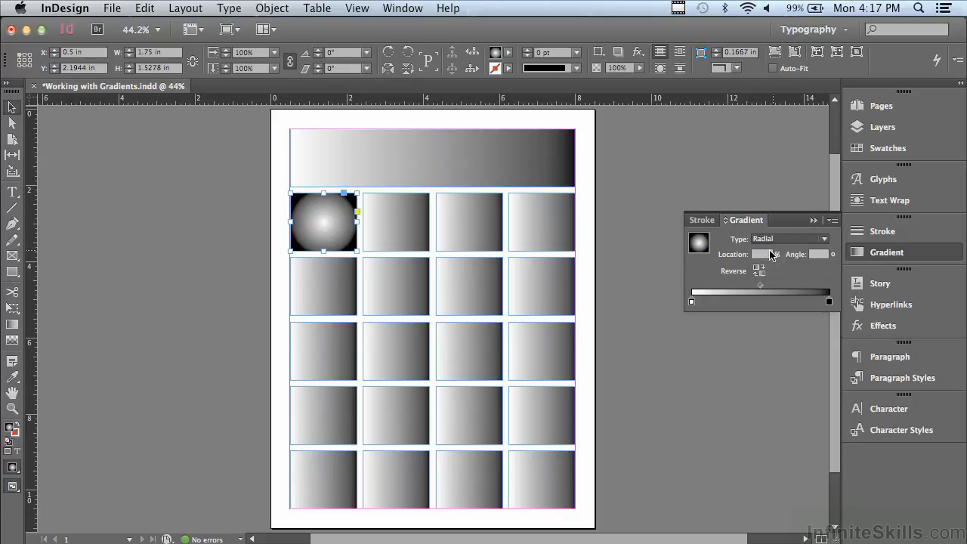
Step: Shift the midpoint of the first square's gradient to about 80% toward black, and reset its location to 50%
click(761, 288)
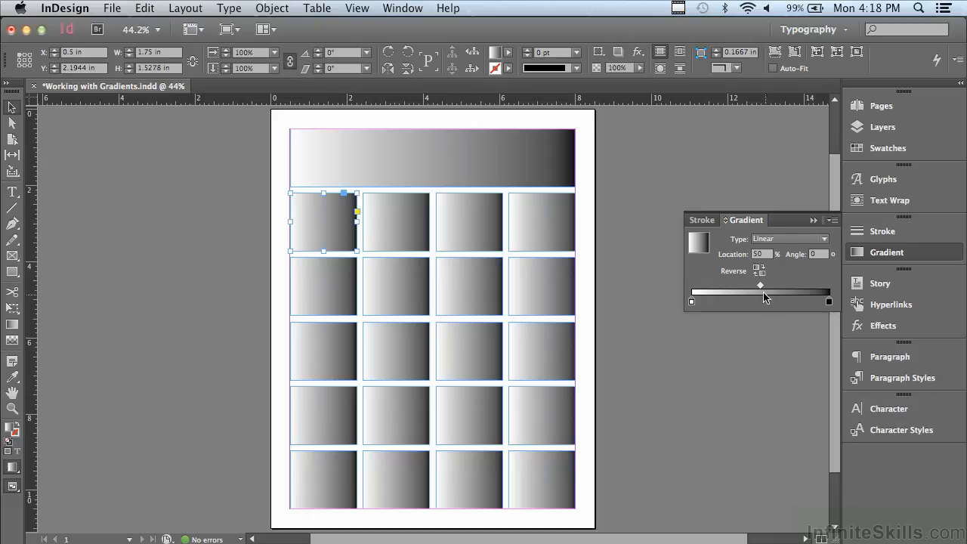
drag(760, 290, 802, 288)
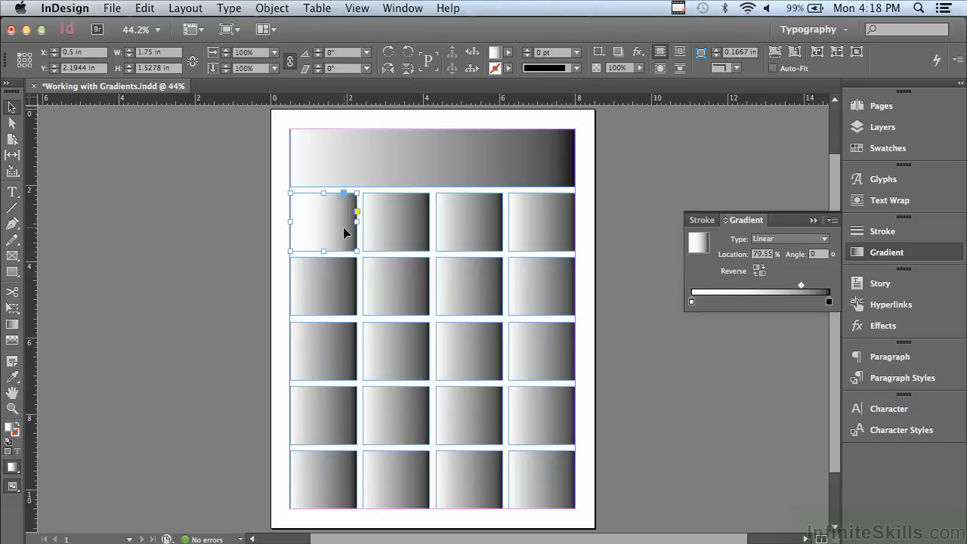
text(50)
key(Return)
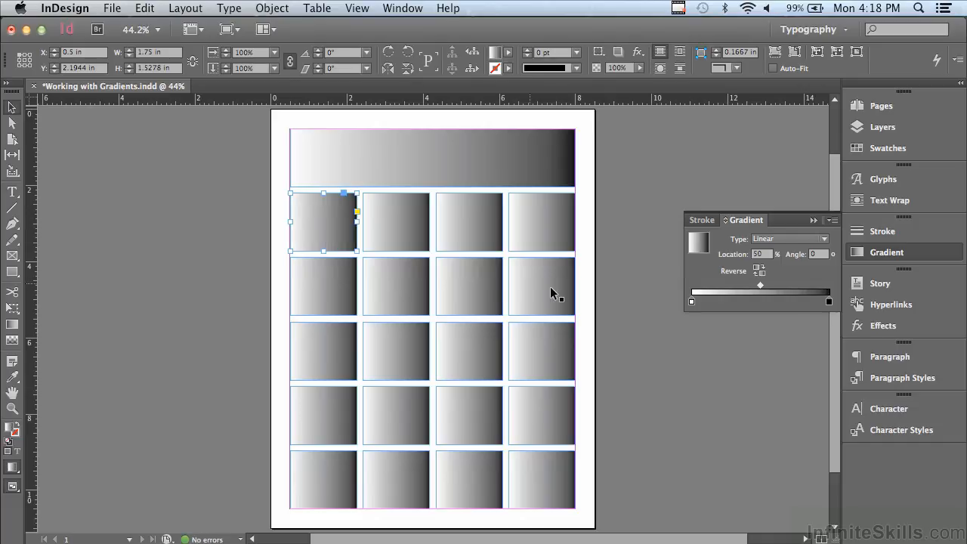
Step: Move the white color stop of the first square's gradient to 10%, and return it to a location of 0%
click(691, 301)
click(756, 256)
text(10)
key(Return)
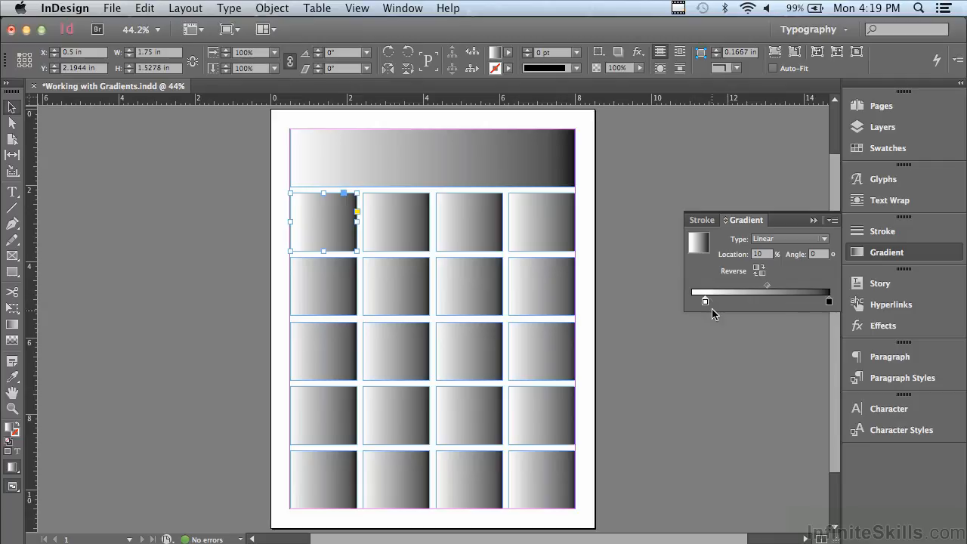
drag(707, 303, 691, 303)
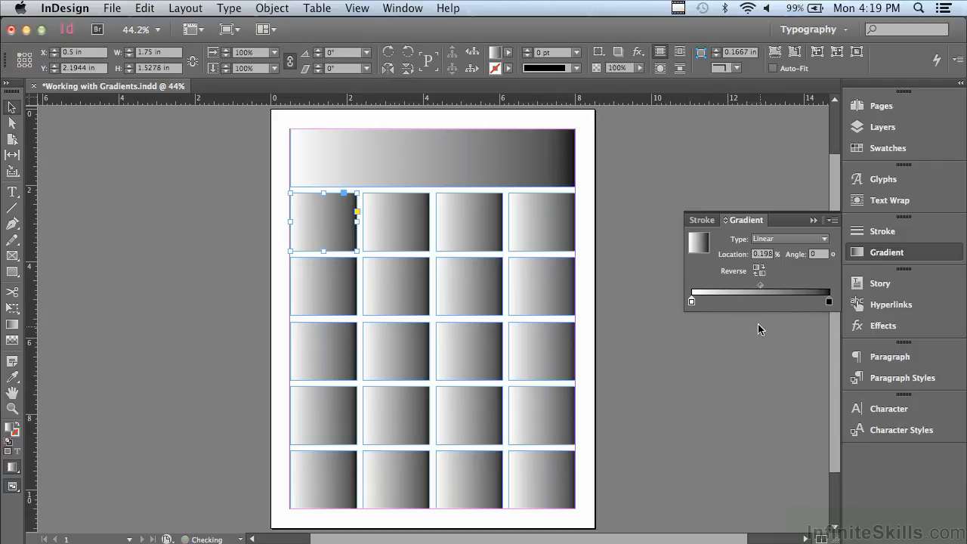
text(0)
Step: Set the first small square's gradient angle to 45 degrees
click(801, 254)
text(45)
key(Return)
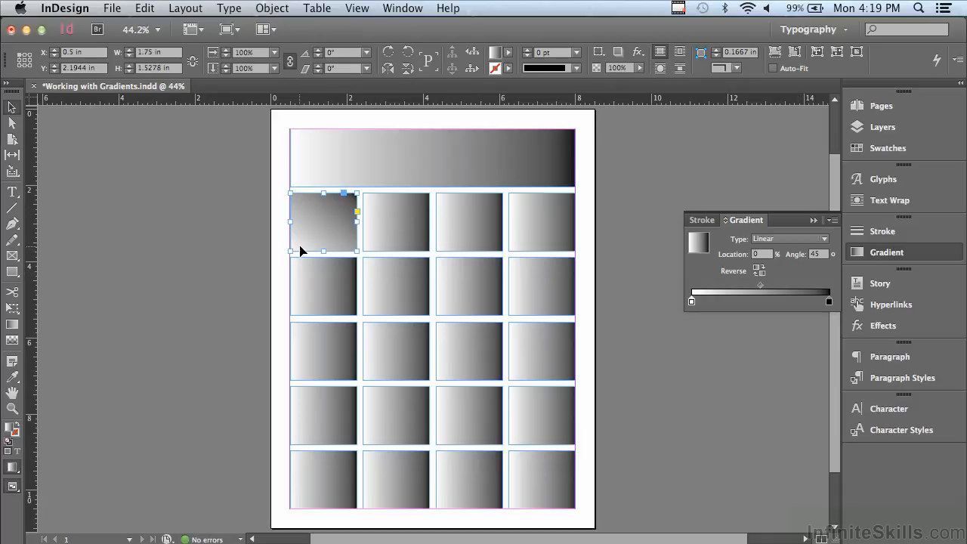
Step: Reverse the first square's gradient and flip it back, and try adding a color stop on the ramp and removing it
click(759, 271)
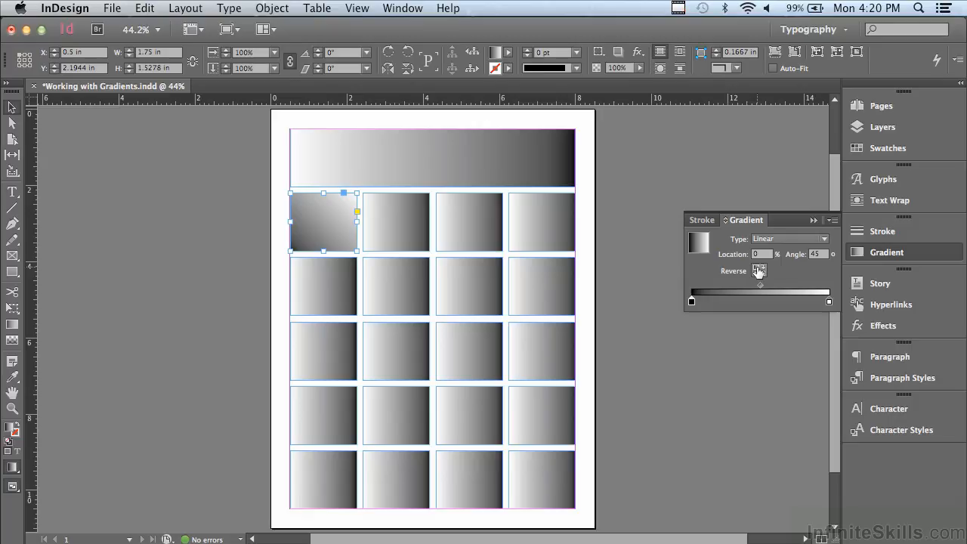
click(759, 271)
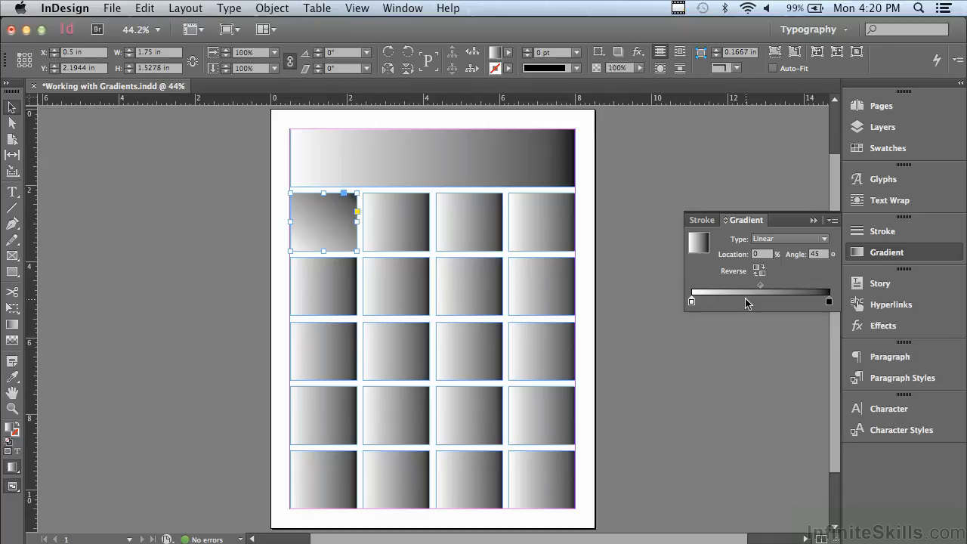
click(746, 302)
drag(745, 302, 746, 315)
Step: Redraw the wide banner's gradient with the Gradient Swatch tool, first on a slight downward diagonal and finally as a horizontal line across its middle
click(392, 151)
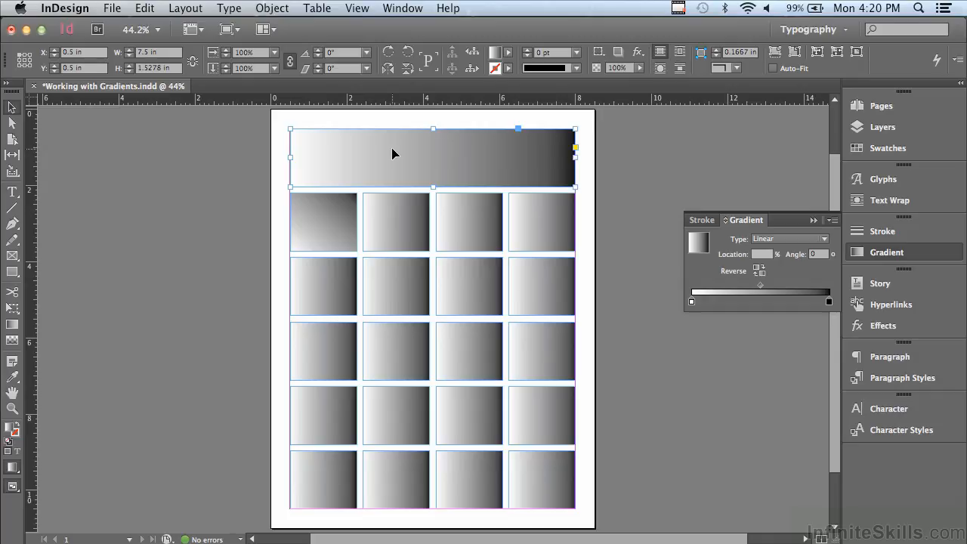
key(g)
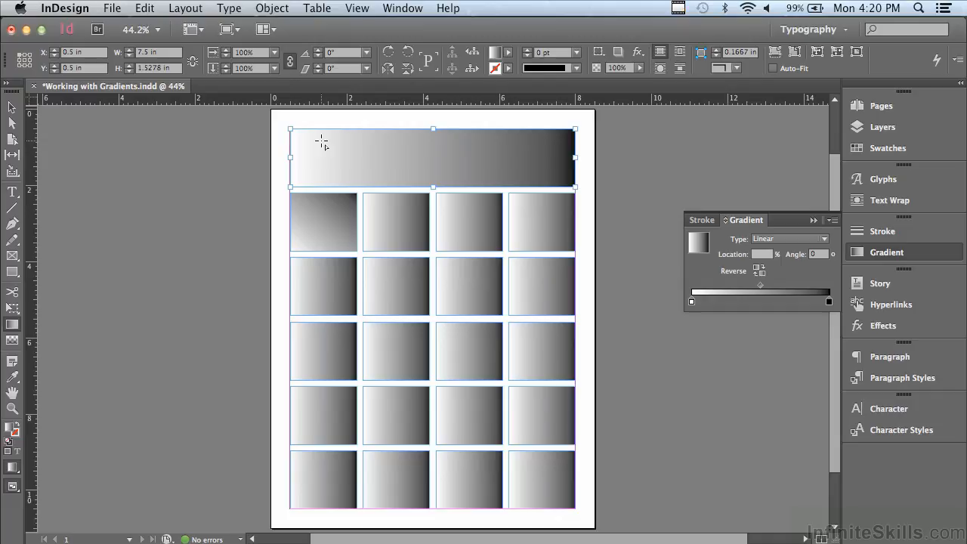
drag(321, 142, 495, 180)
drag(495, 180, 495, 179)
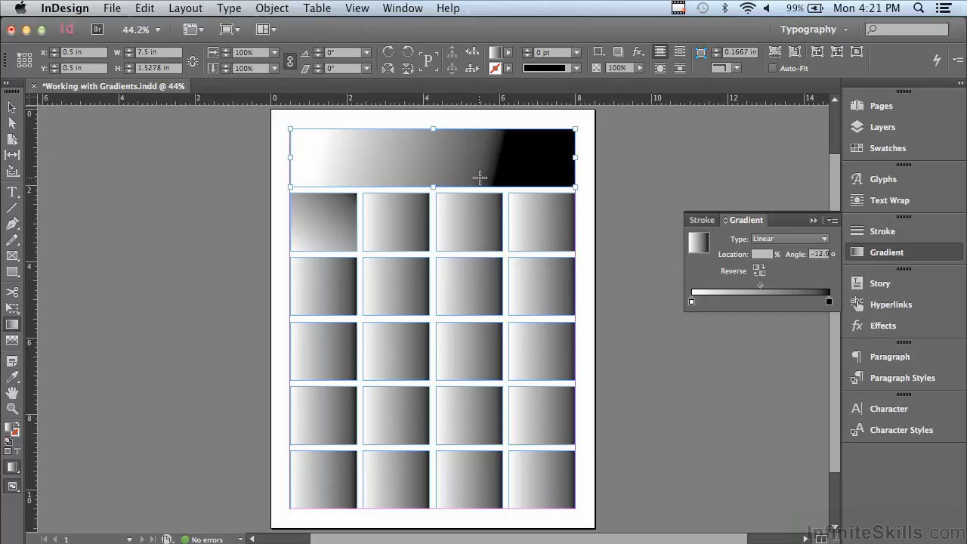
drag(321, 158, 525, 159)
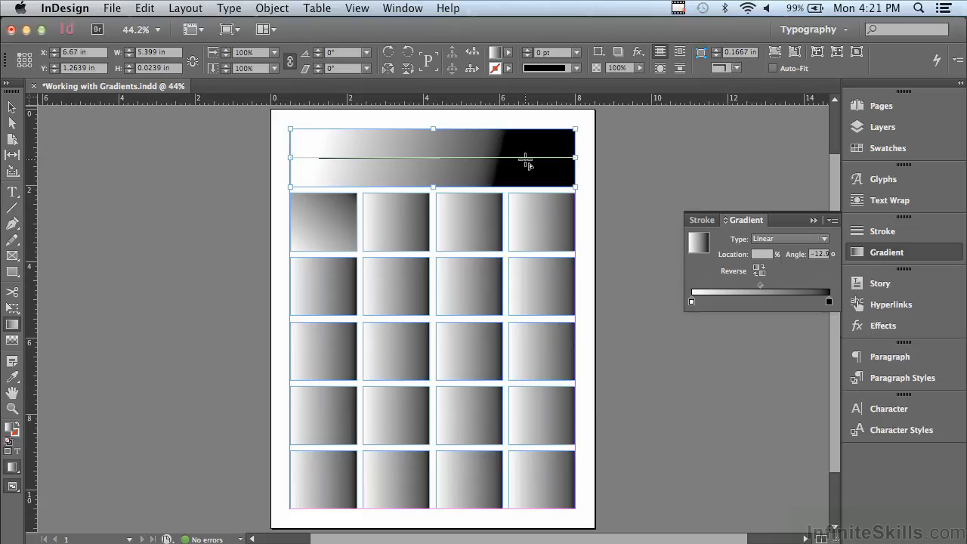
drag(525, 160, 525, 159)
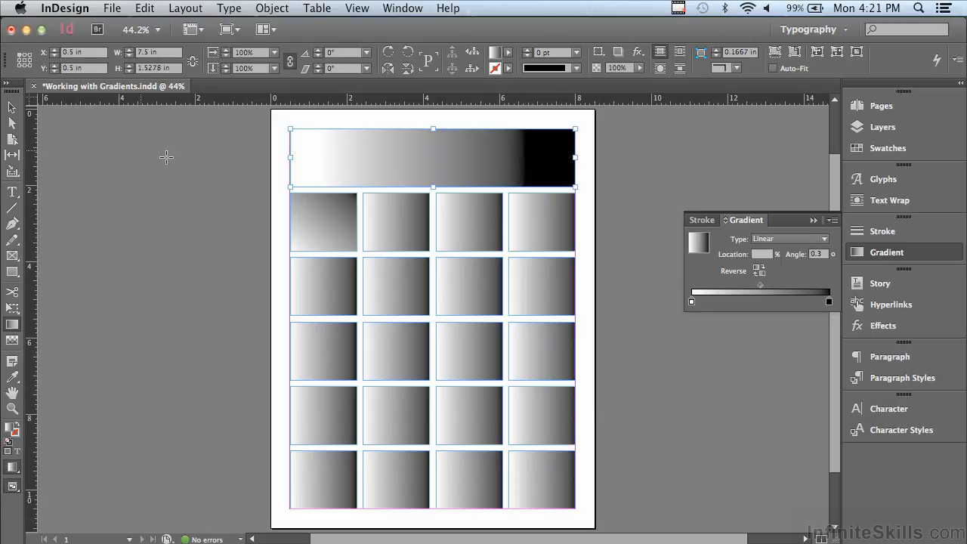
Step: Select all the small squares below the banner and apply one continuous gradient diagonally from the upper-left square to the lower-right square
click(13, 108)
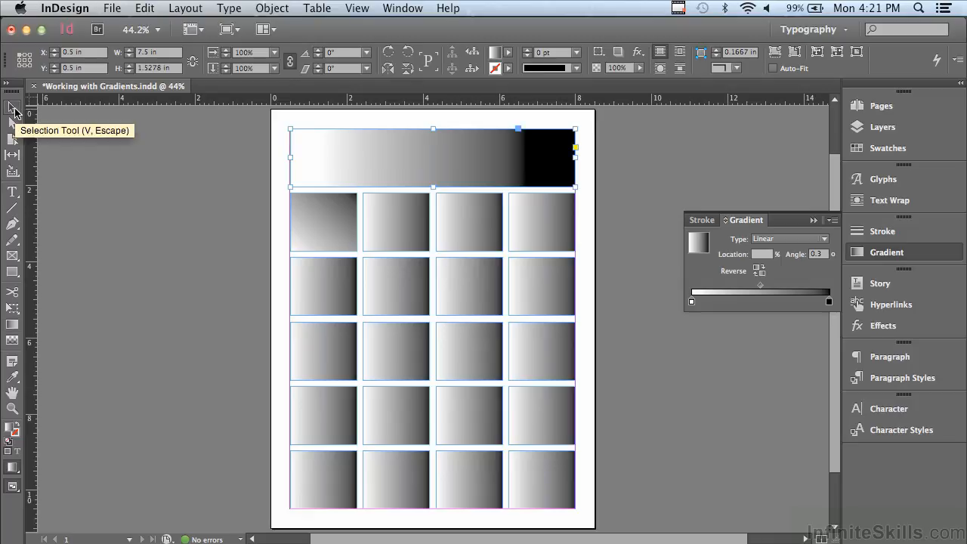
drag(262, 212, 573, 488)
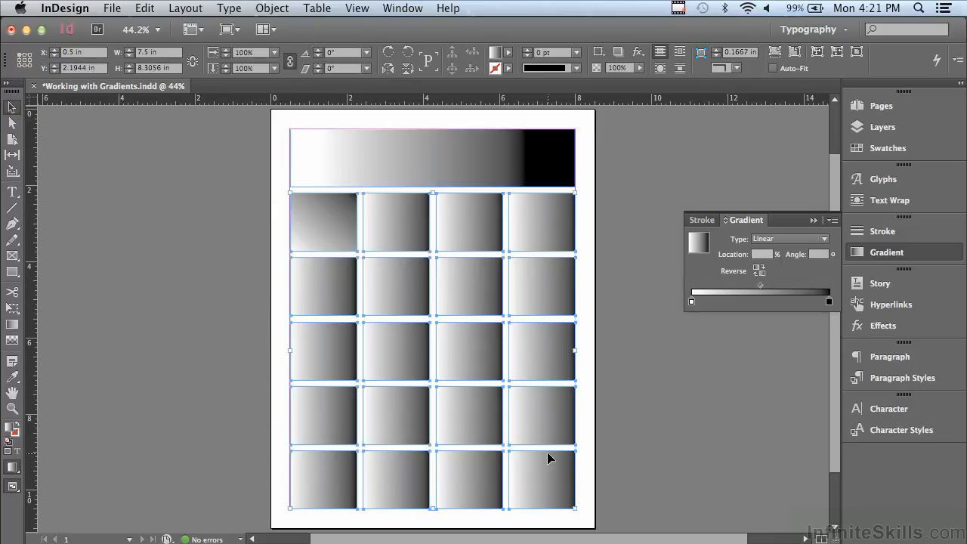
click(12, 324)
drag(351, 252, 550, 487)
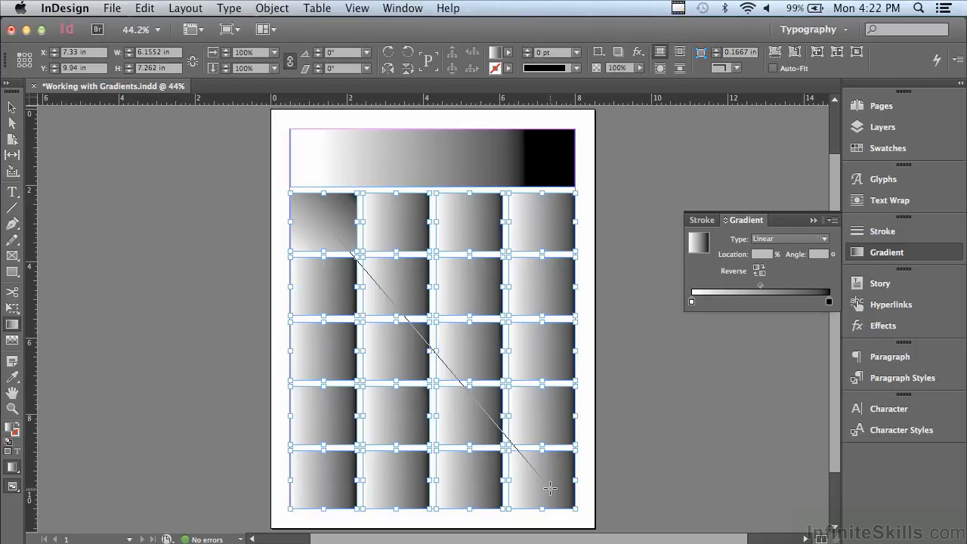
drag(550, 488, 541, 485)
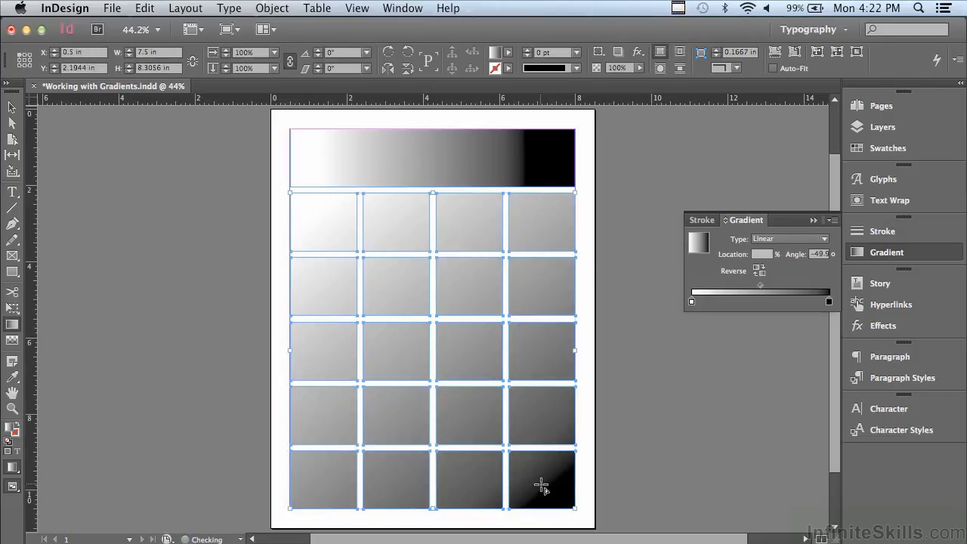